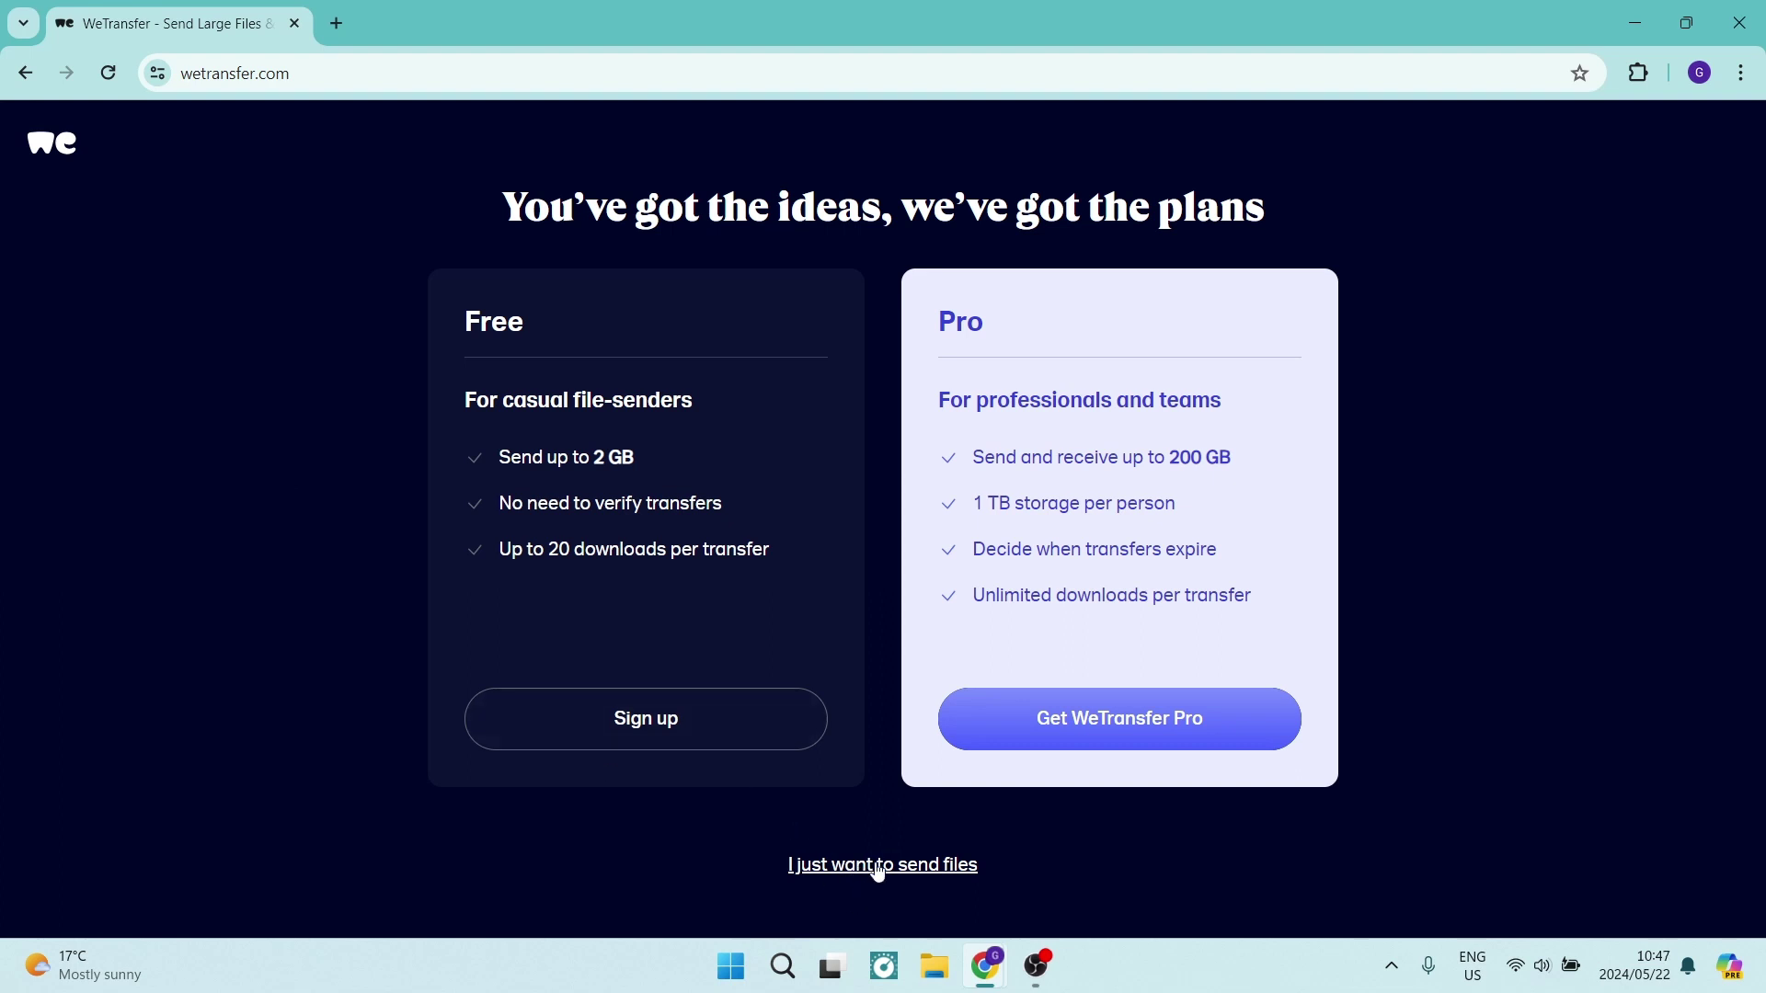
Skip the WeTransfer plans offer and choose to just send files
click(878, 864)
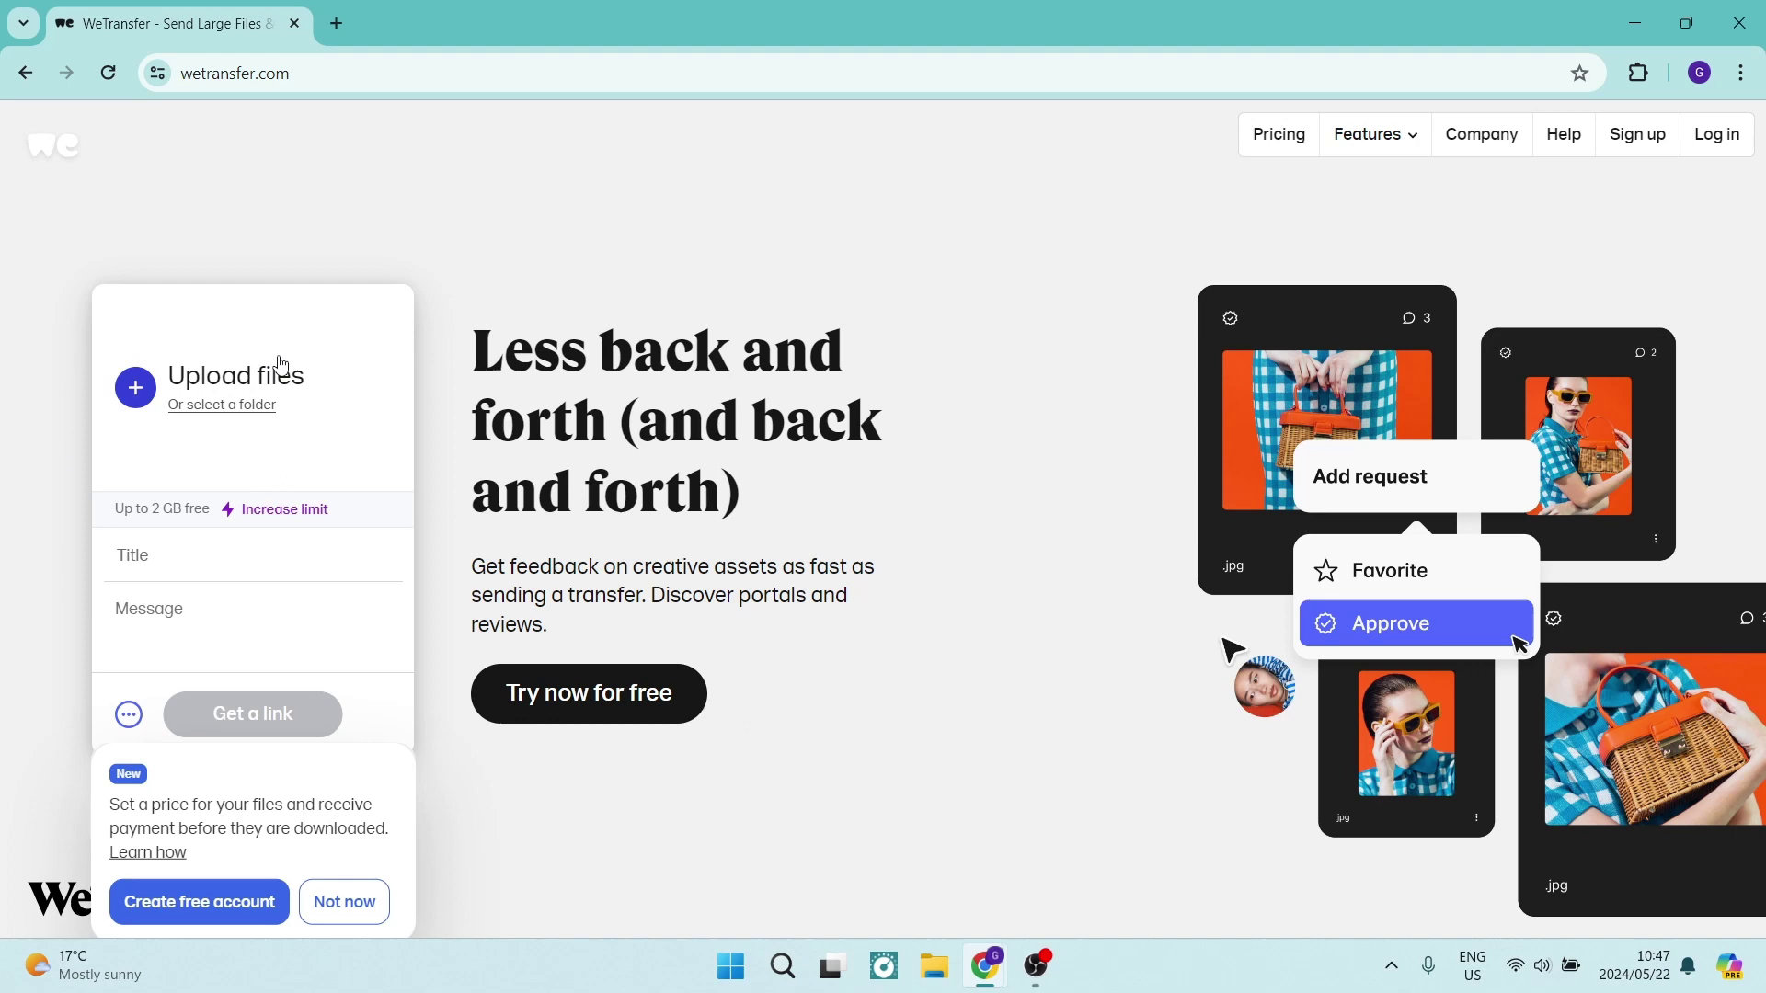
Add the 64 KB revolver handgun JPG to the transfer form
click(142, 381)
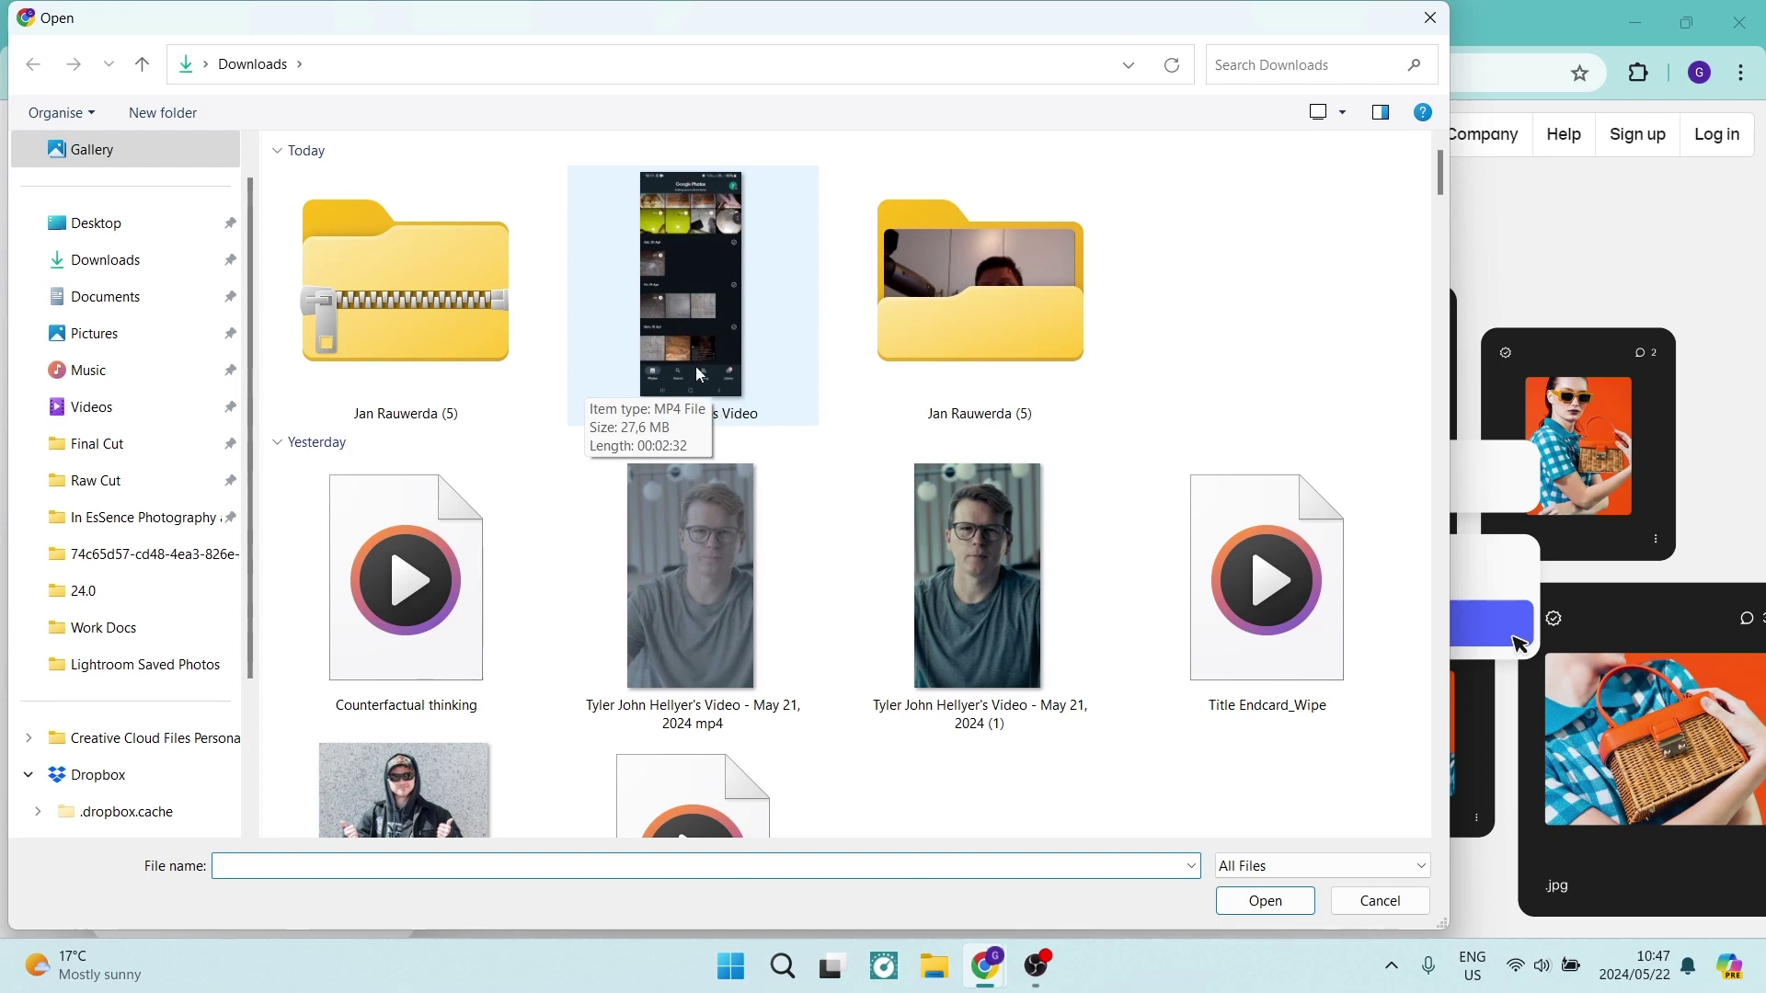
key(Escape)
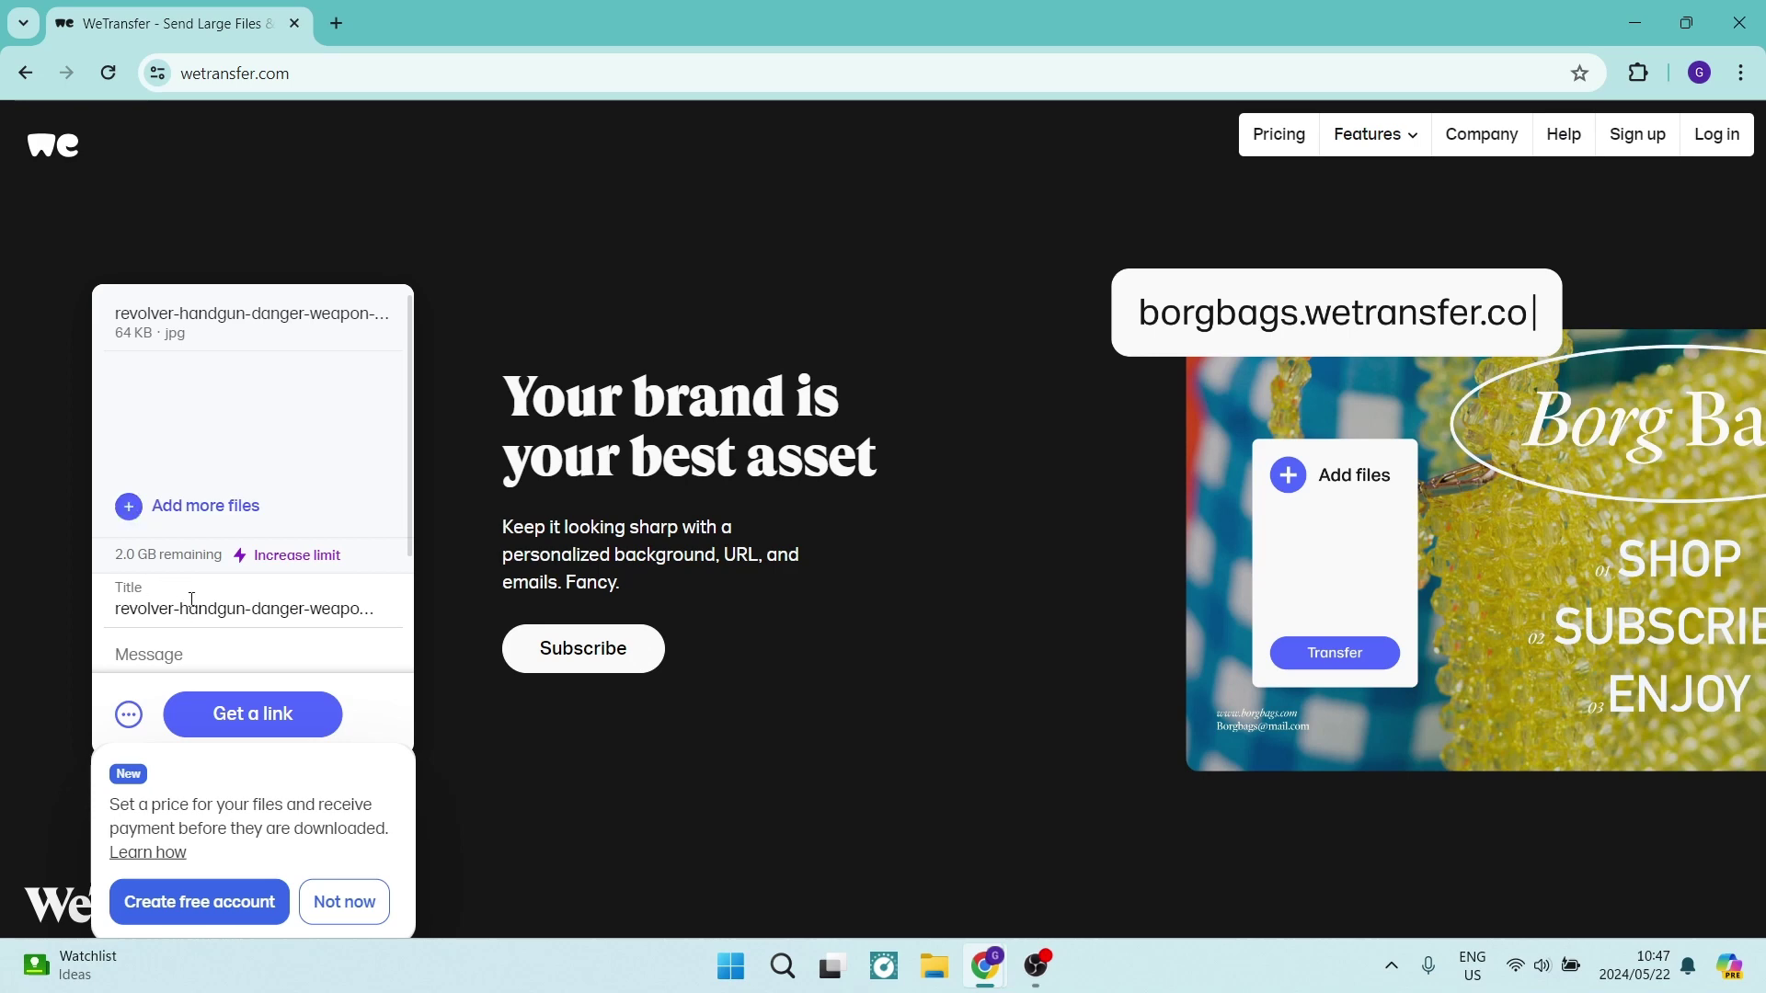
Reveal the link, email, expiry and password options for the transfer
click(224, 646)
click(129, 715)
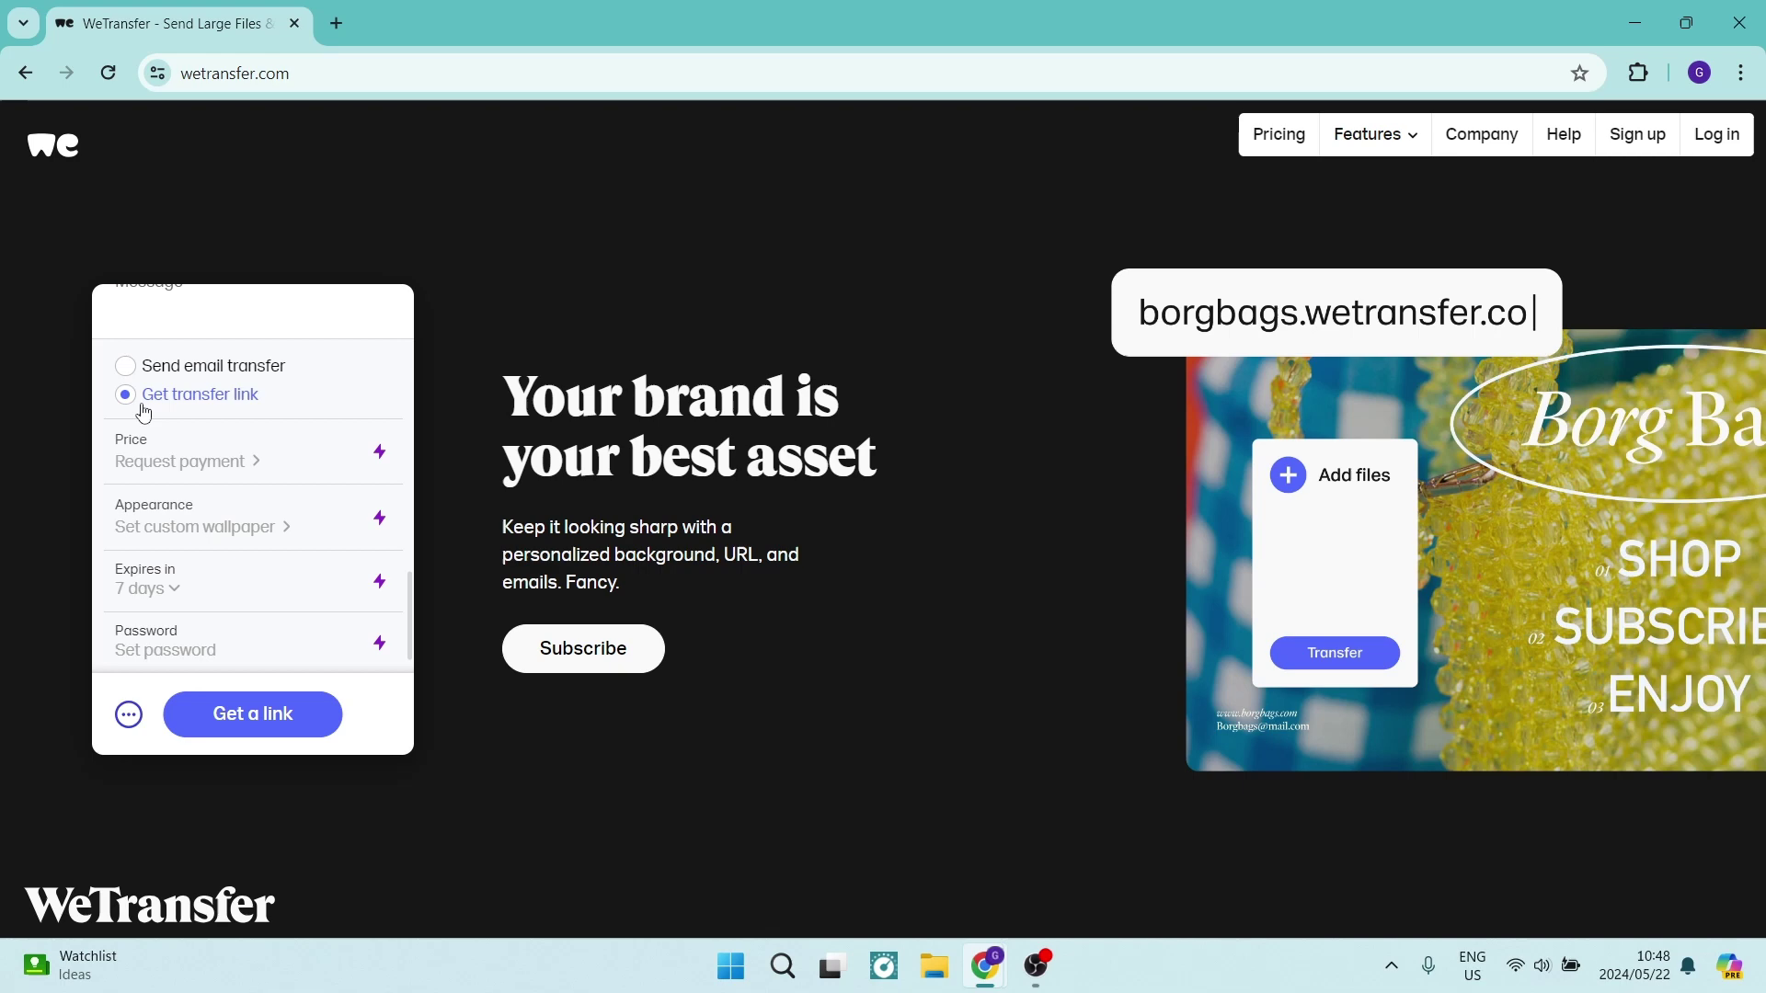
Upload the JPG as a link transfer with a 7-day expiry
click(252, 716)
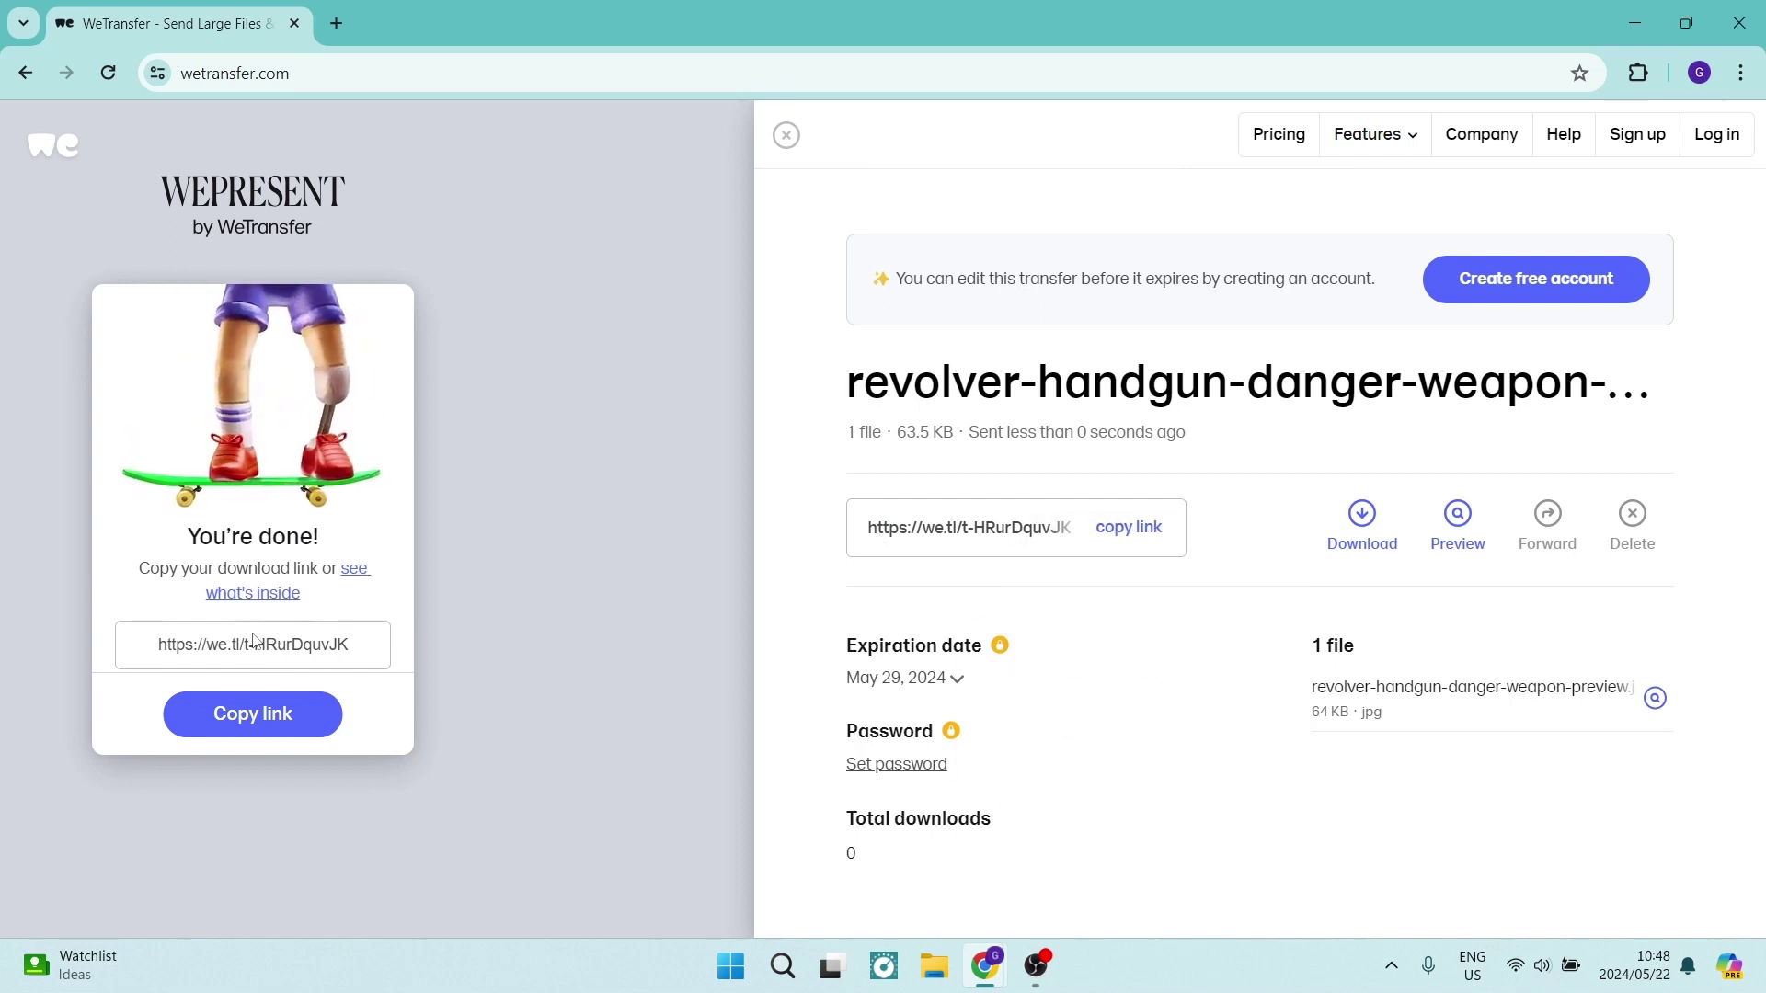
Copy the download link from the 'You're done!' panel
click(258, 717)
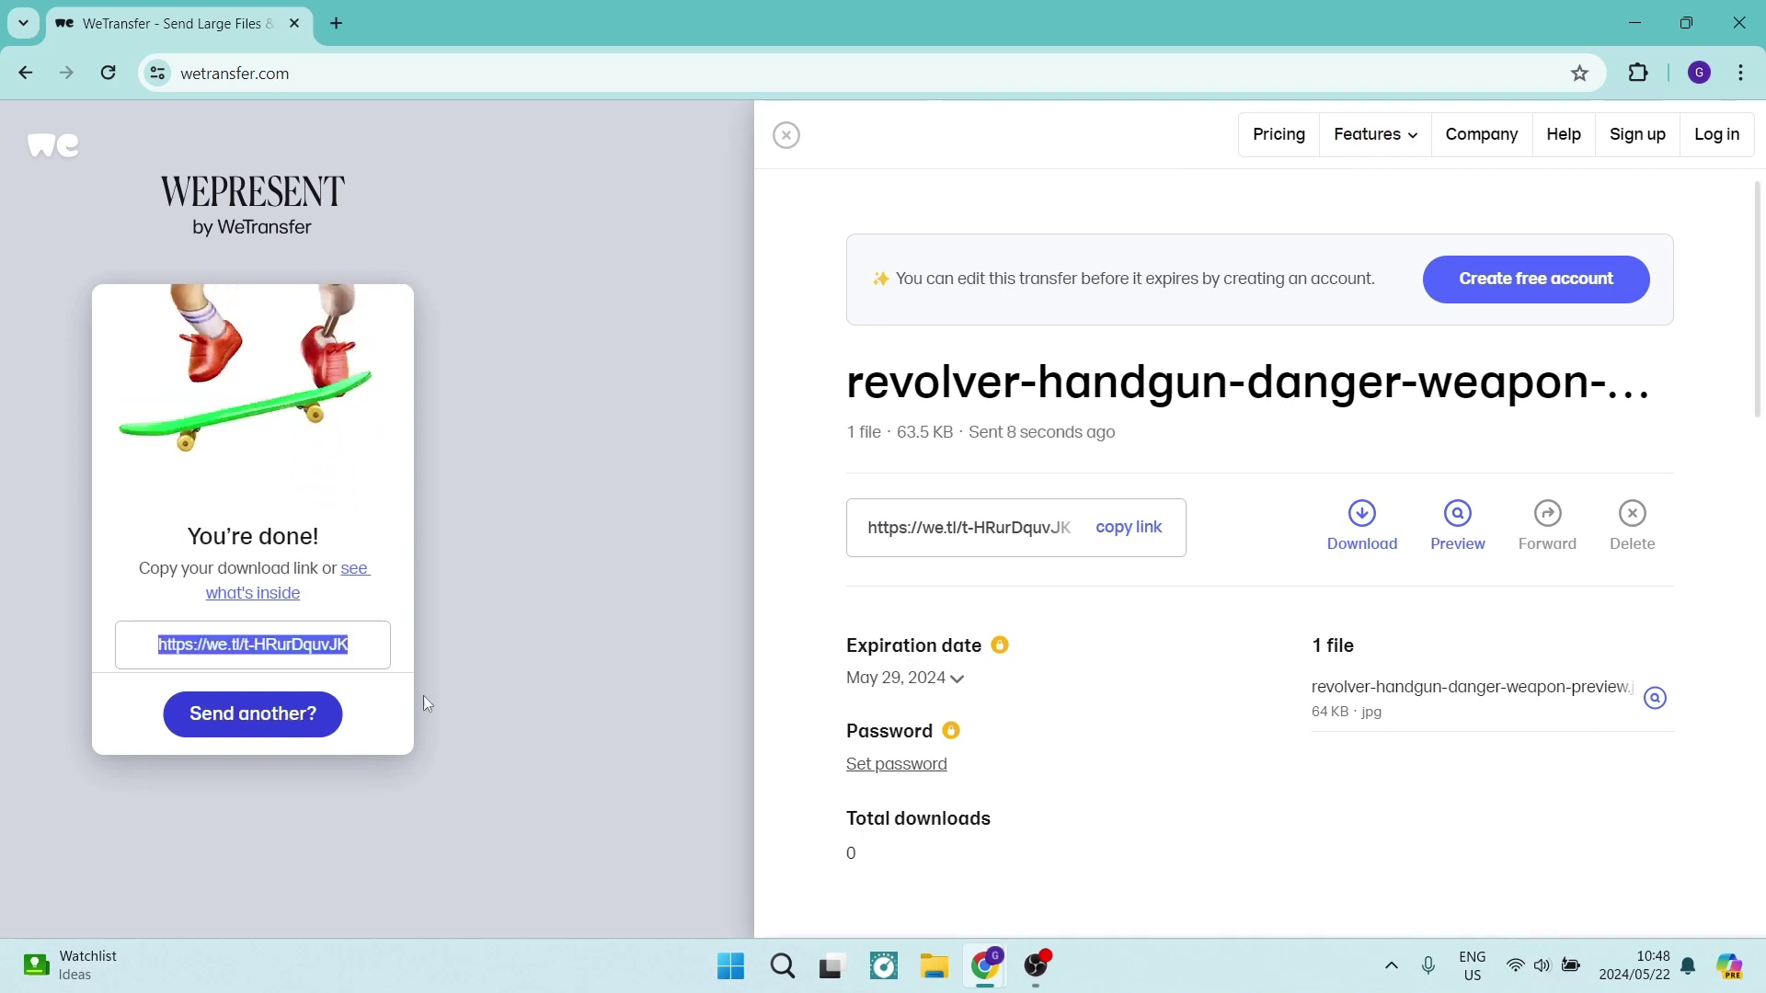